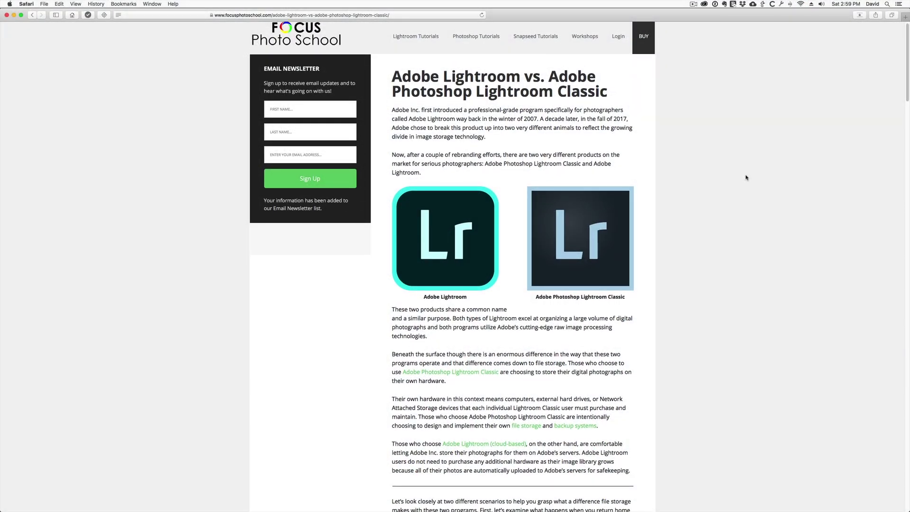
Scroll down the Lightroom product page to the 'See what new can do' feature overview
scroll(746, 178, down, 3)
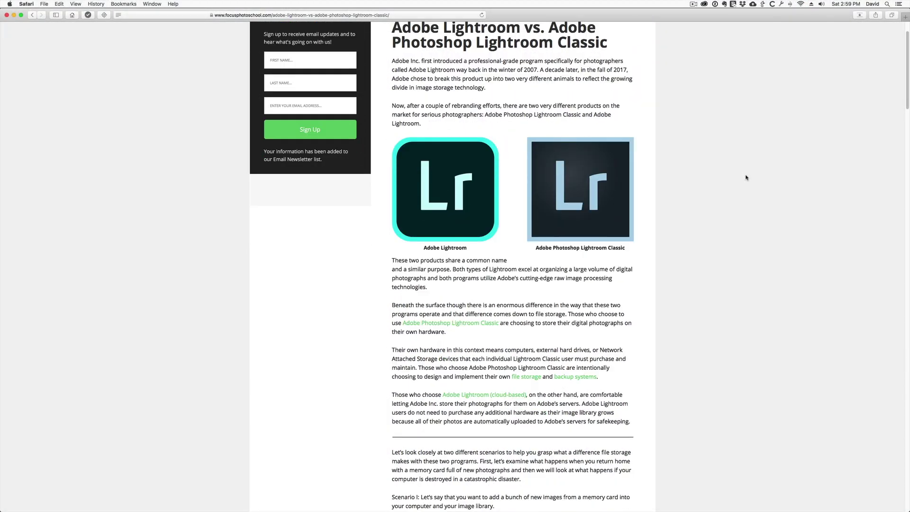
scroll(746, 178, down, 2)
scroll(746, 177, down, 2)
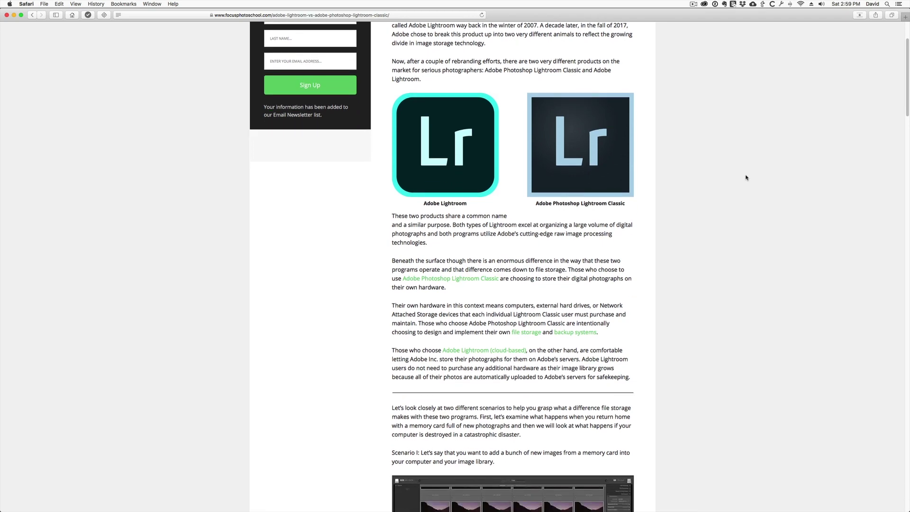
scroll(746, 178, down, 15)
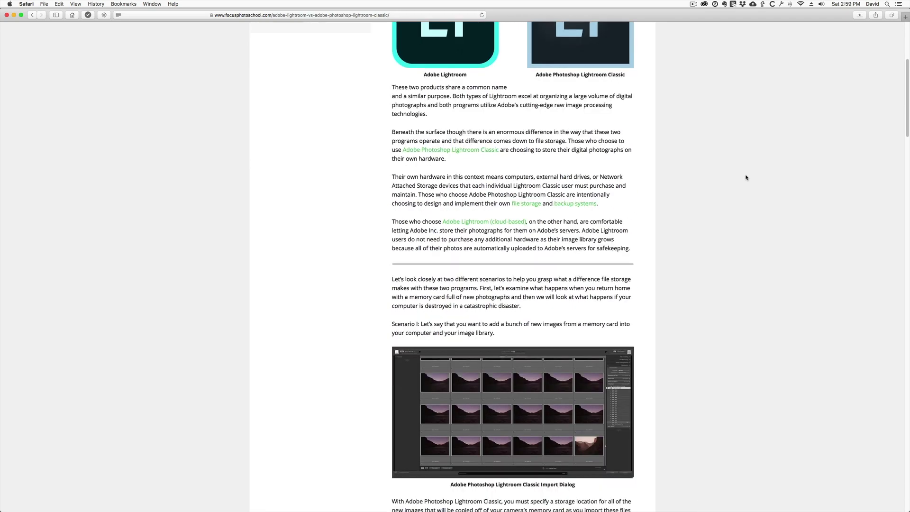
scroll(746, 177, down, 7)
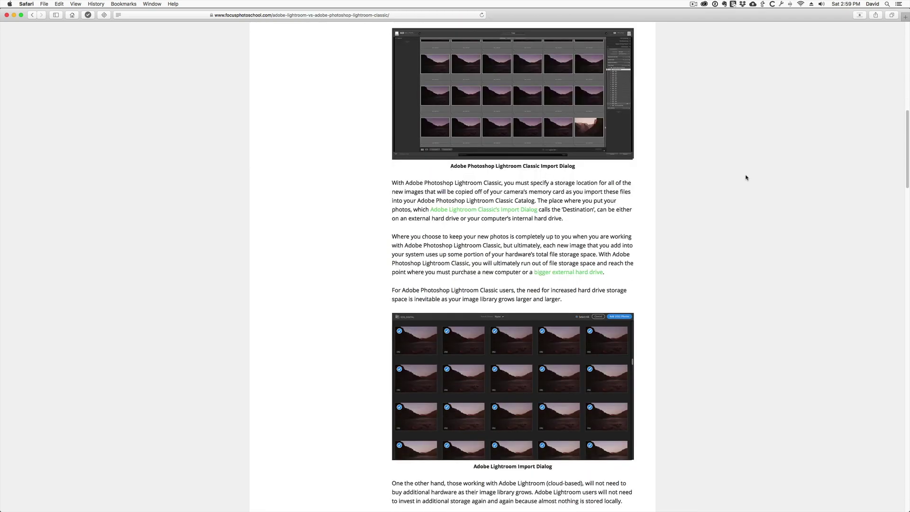
scroll(746, 177, down, 8)
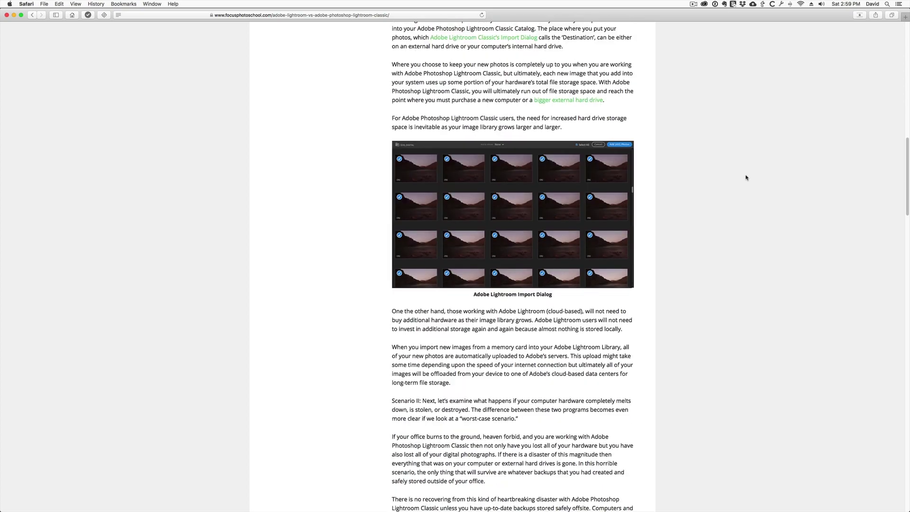
scroll(746, 177, down, 20)
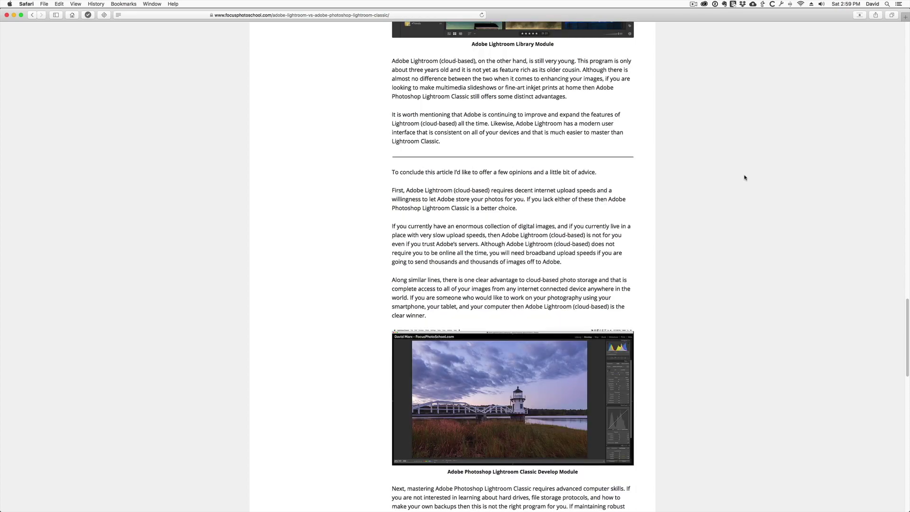
scroll(745, 178, down, 20)
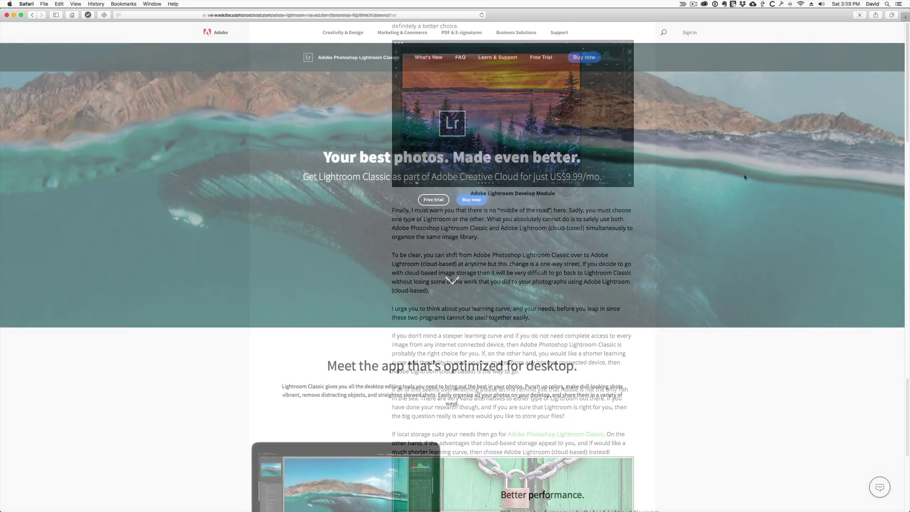
scroll(744, 177, down, 8)
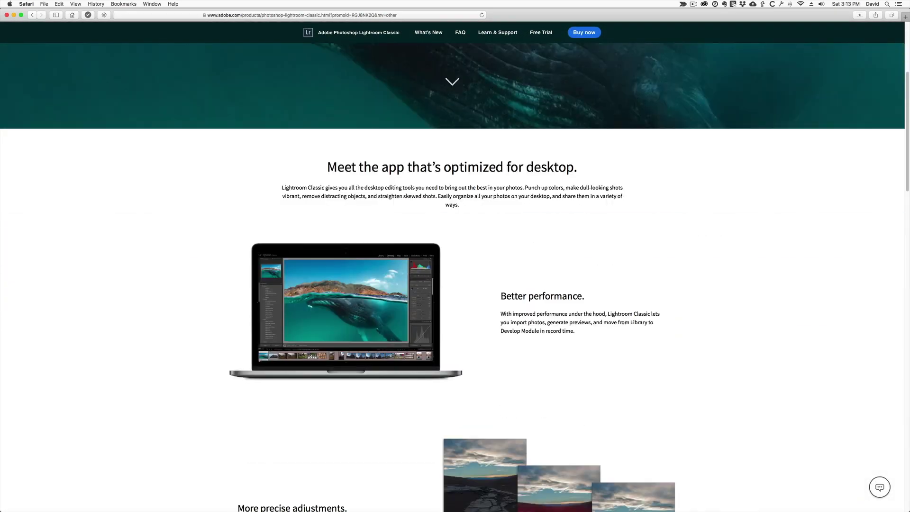
scroll(453, 277, down, 18)
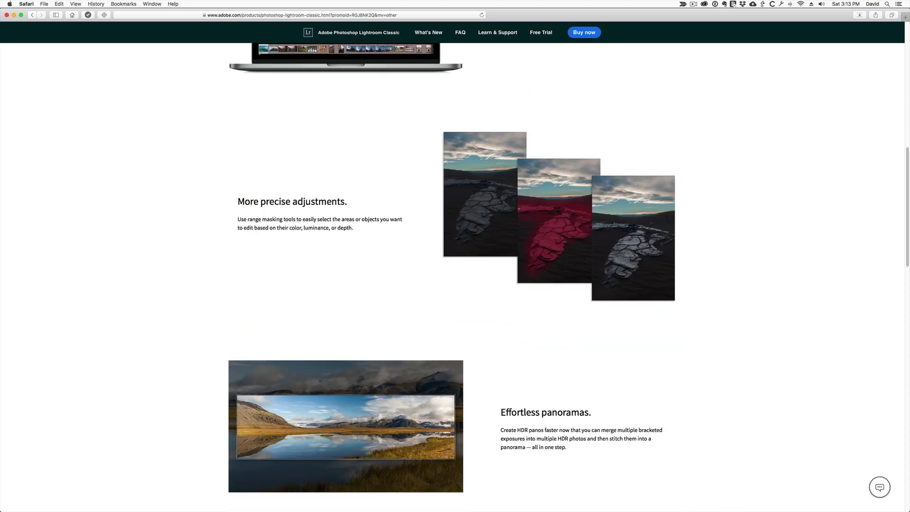
scroll(453, 277, down, 18)
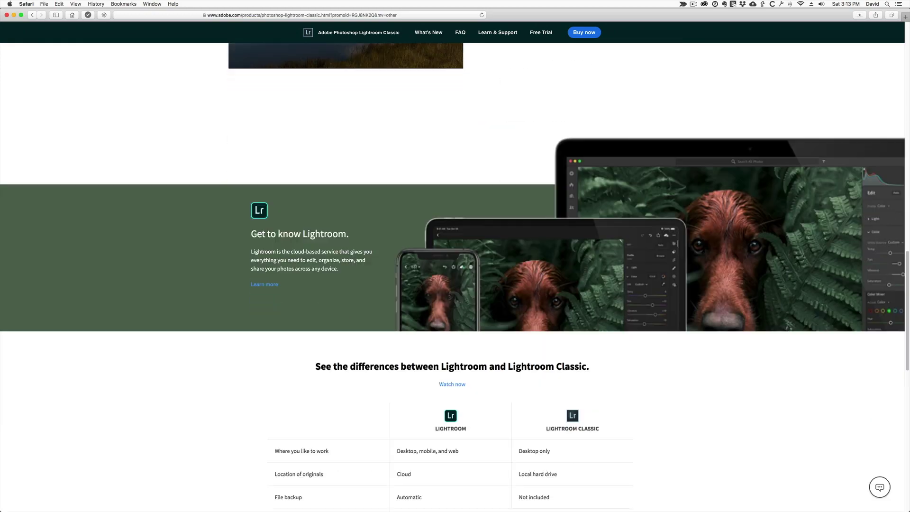
scroll(453, 277, down, 10)
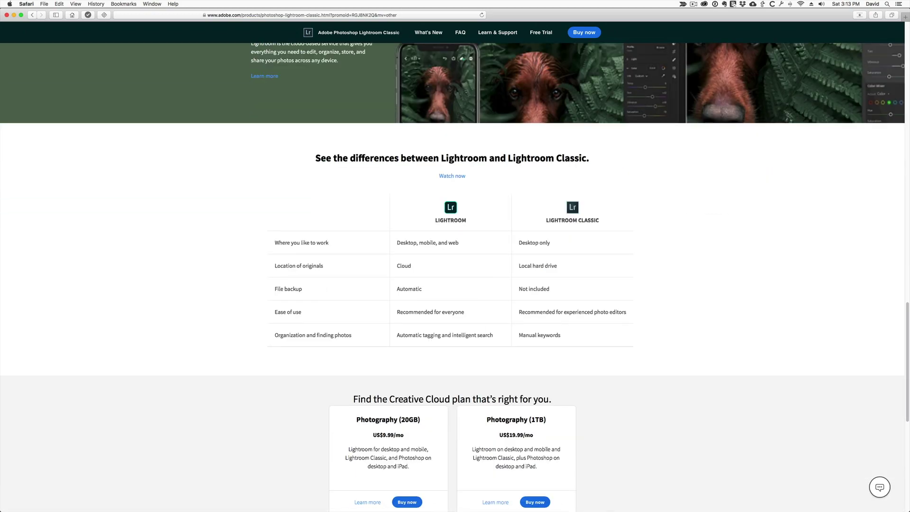
scroll(453, 278, down, 8)
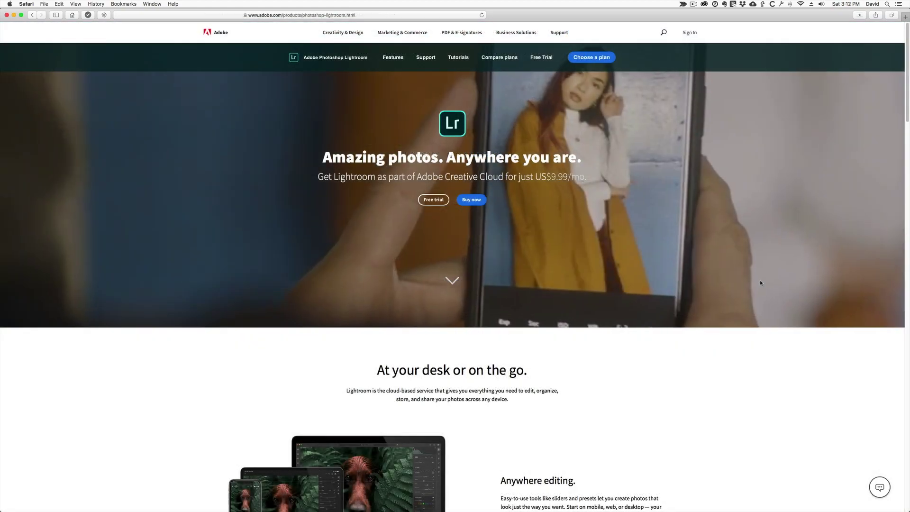
scroll(760, 283, down, 2)
scroll(761, 283, down, 1)
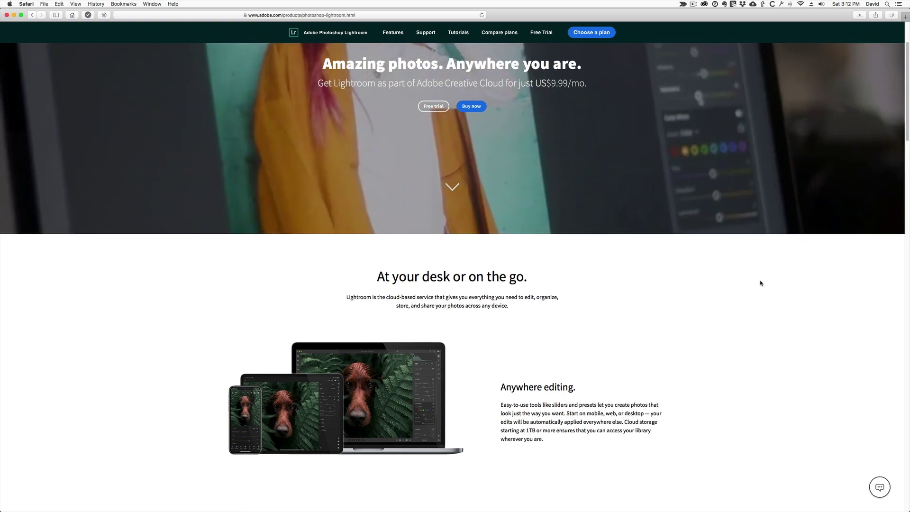
scroll(761, 283, down, 1)
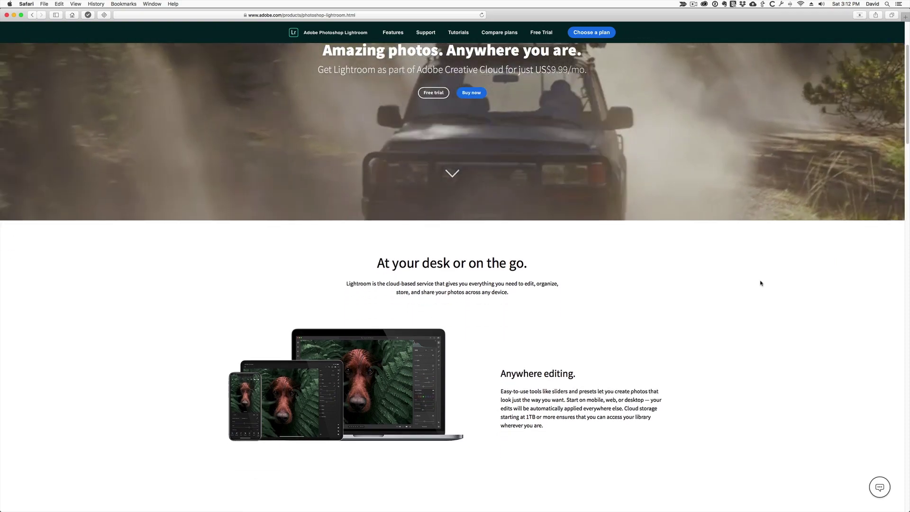
scroll(760, 283, down, 8)
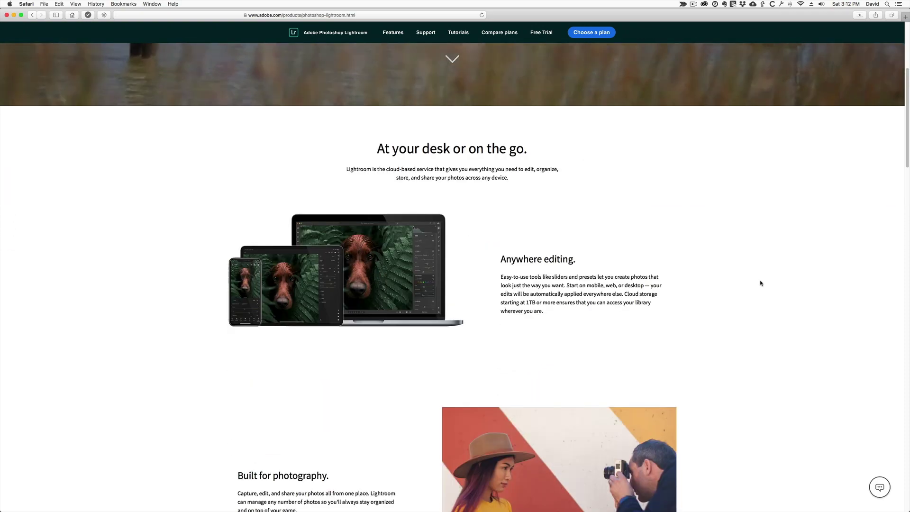
scroll(761, 283, down, 15)
scroll(761, 283, down, 10)
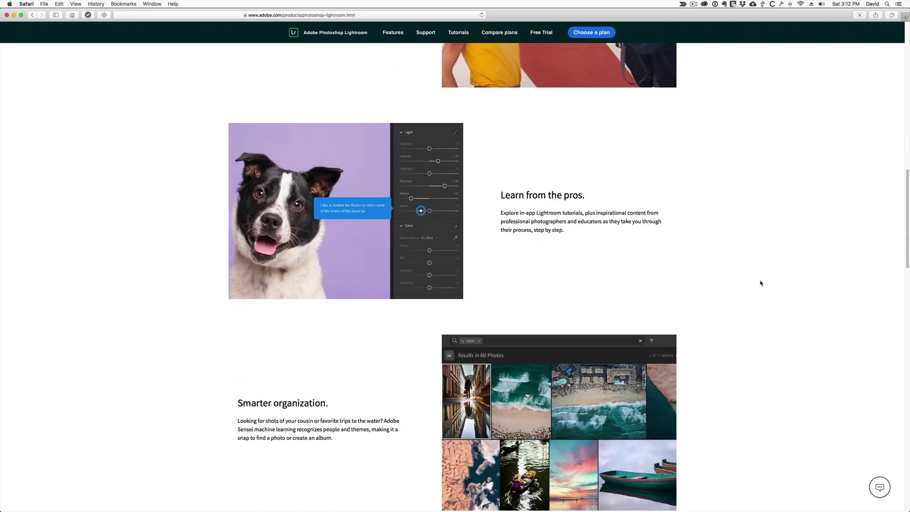
scroll(761, 283, down, 9)
scroll(760, 283, down, 16)
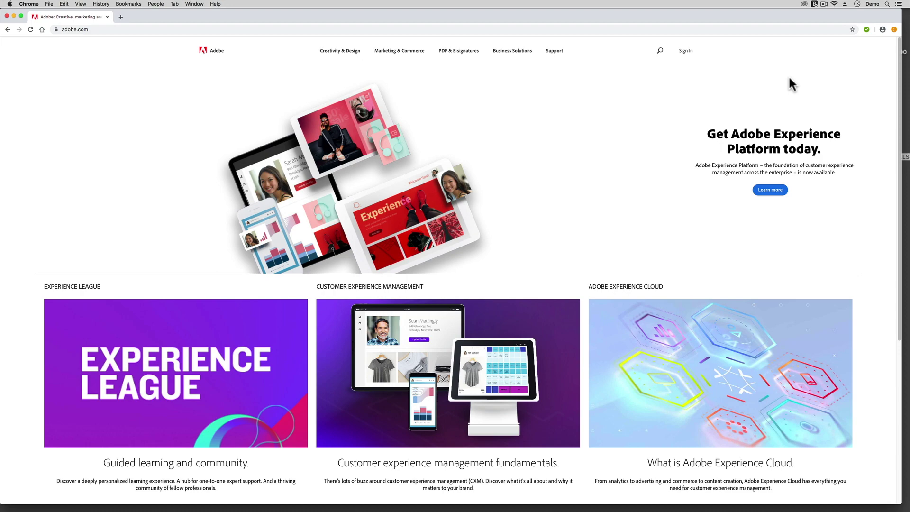
Show Creative Cloud's Photography apps and open the Lightroom card's product page via Learn more
scroll(636, 167, down, 5)
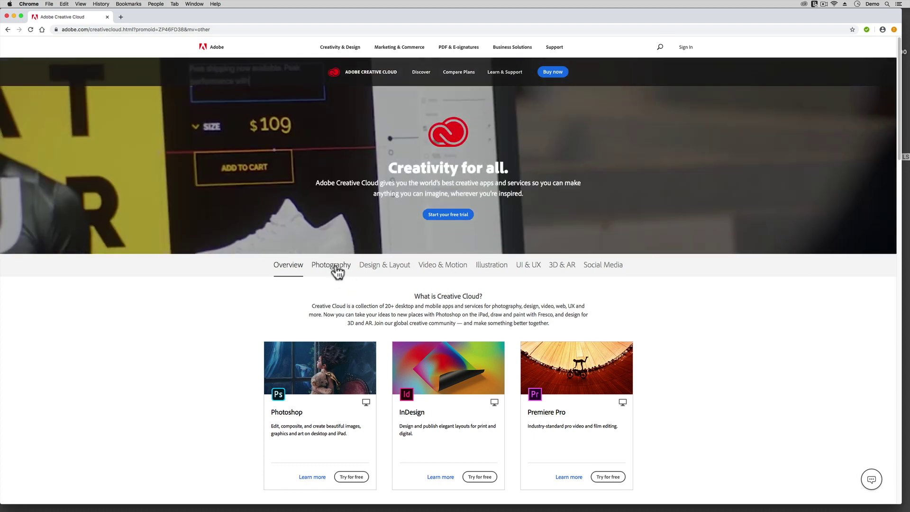
click(336, 275)
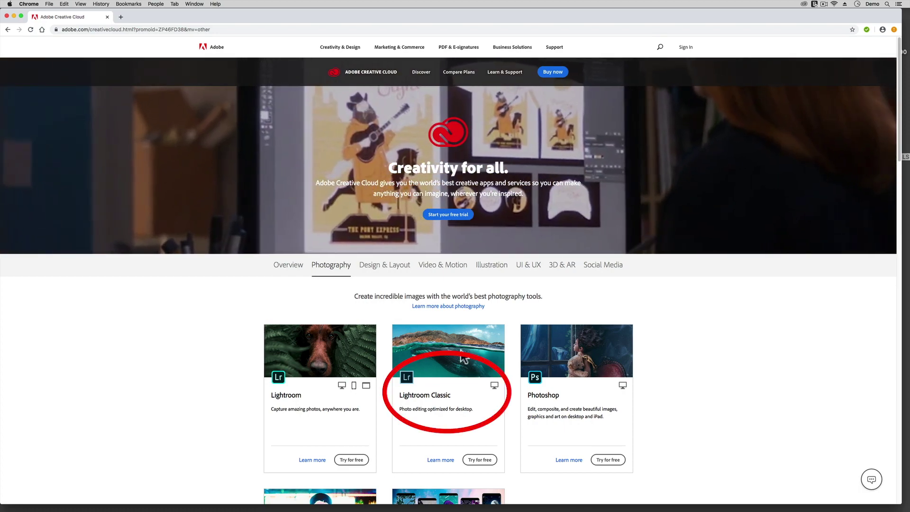
click(463, 359)
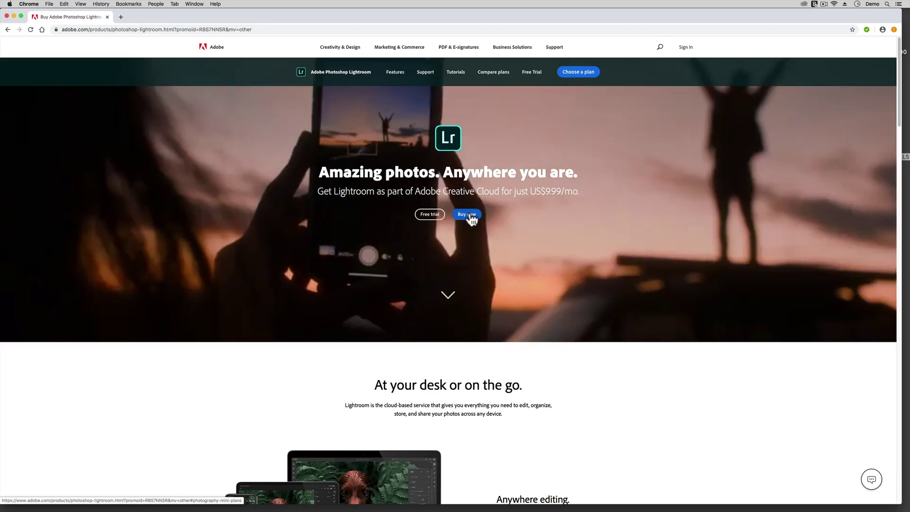
Bring up the Lightroom purchase plans and scroll to the Photography plan (20GB) at US$9.99/mo
click(470, 214)
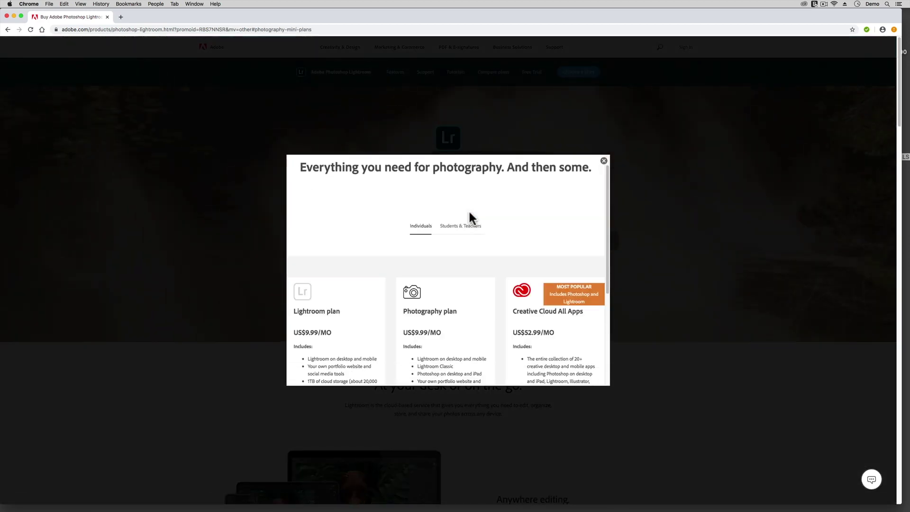
scroll(470, 213, down, 3)
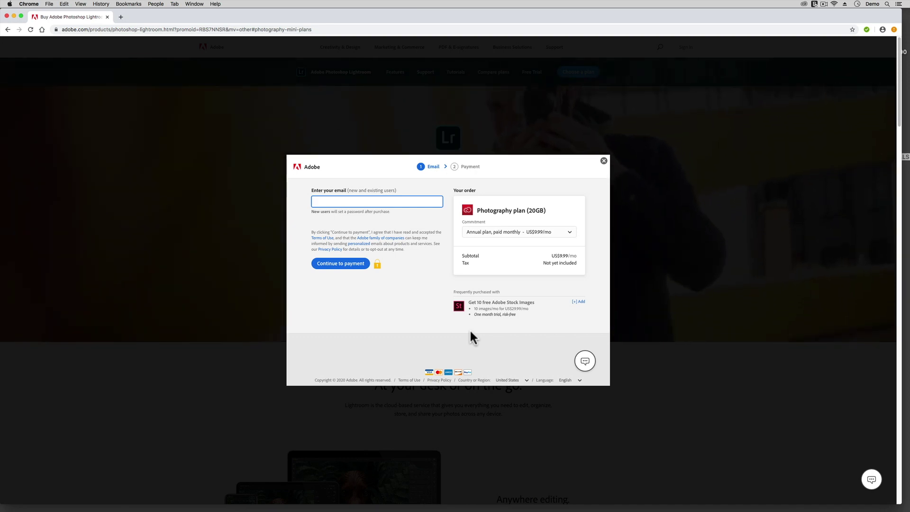
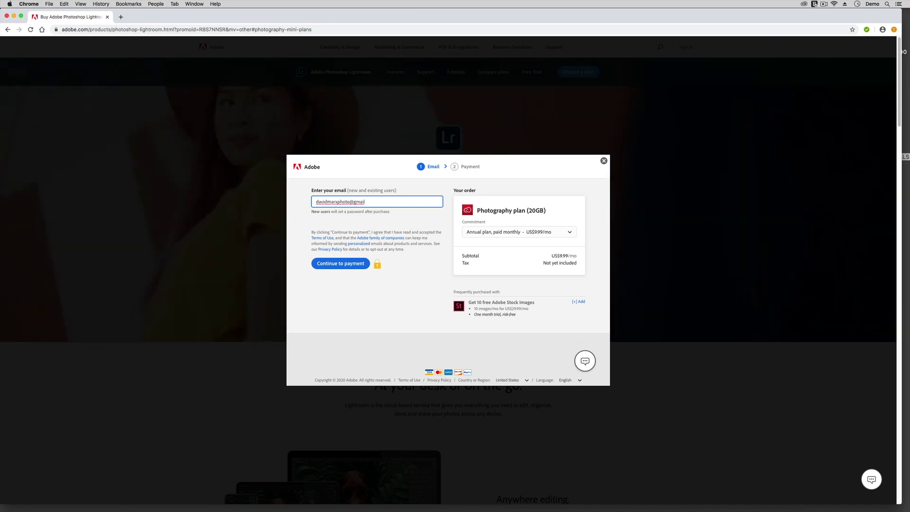
Enter the account e-mail to continue checkout, then reveal Lightroom_Installer.dmg in the Downloads folder
key(Return)
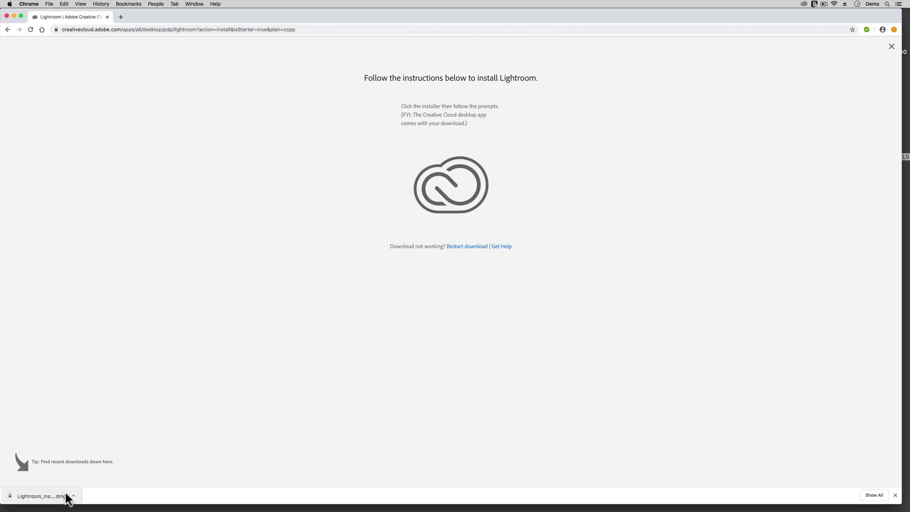
click(101, 492)
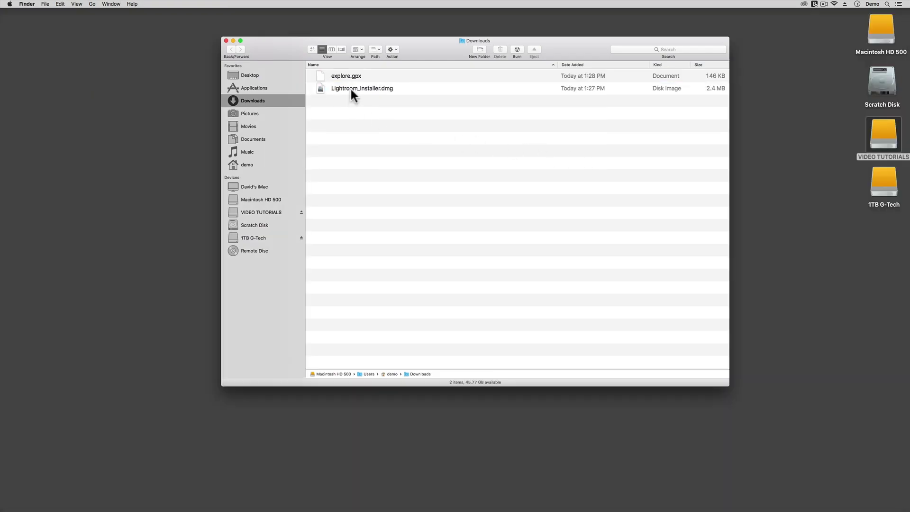
Mount Lightroom_Installer.dmg and run Lightroom Installer.app, approving the security prompt
double_click(350, 89)
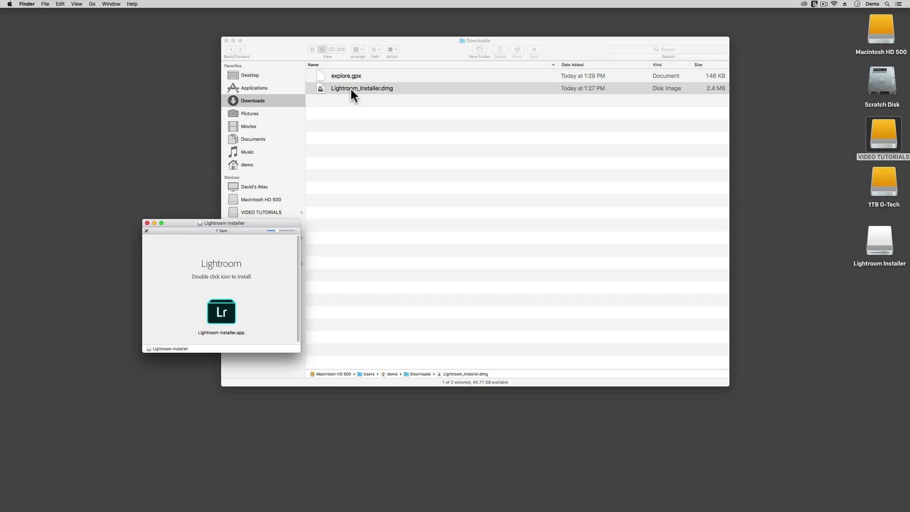
double_click(225, 314)
click(520, 180)
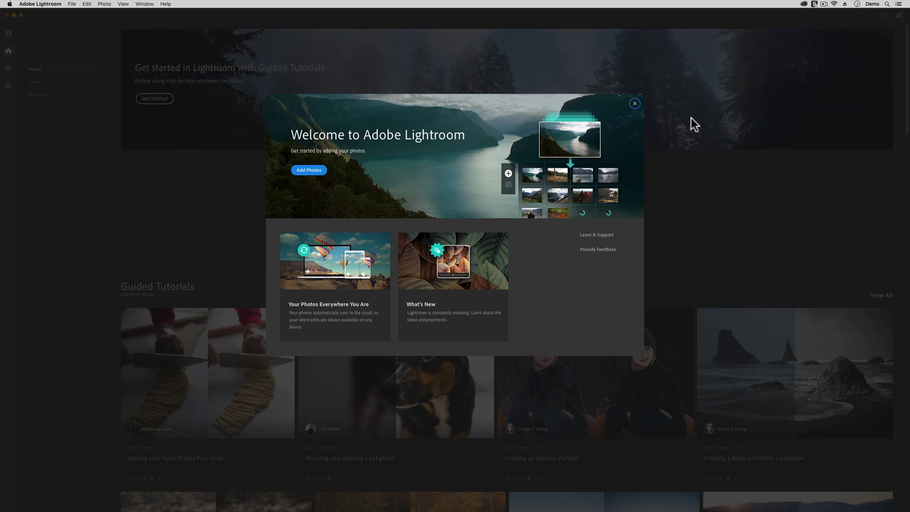
Close the Lightroom welcome message and quit Lightroom from its application menu
click(632, 104)
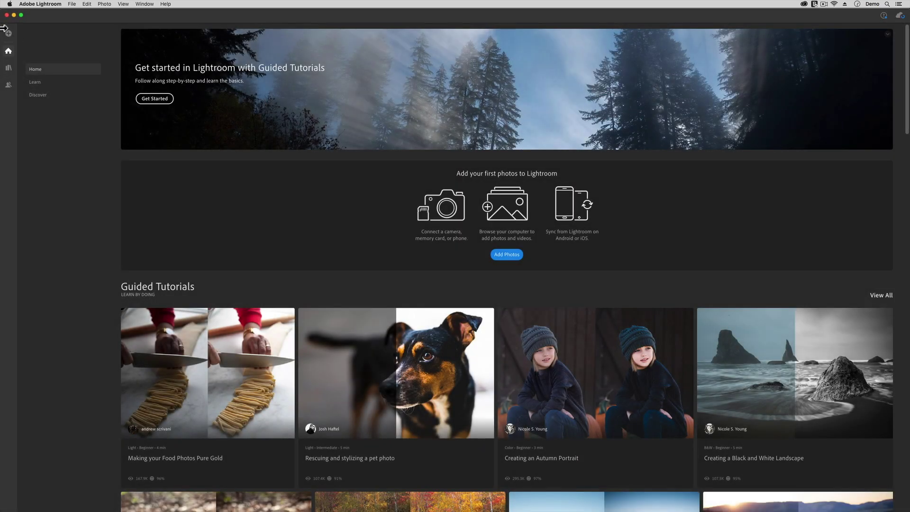
click(28, 3)
click(50, 70)
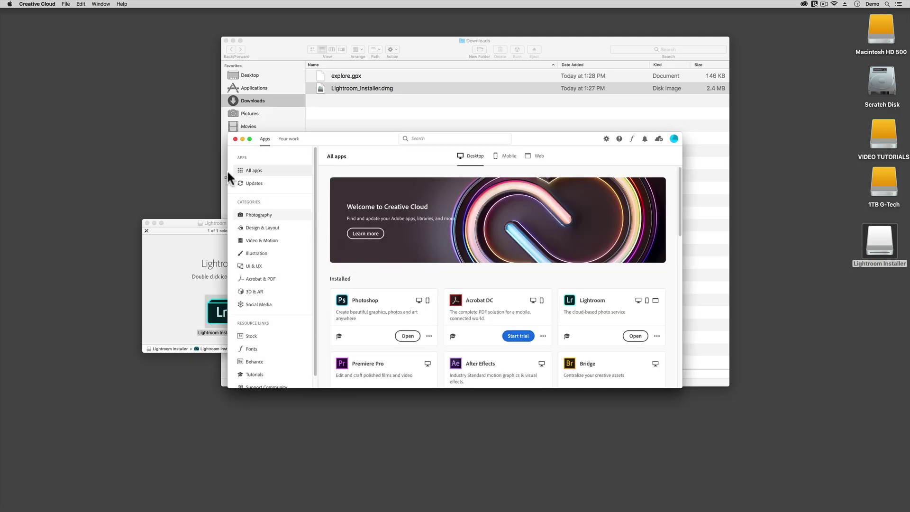
Close the Creative Cloud and installer windows and delete Lightroom_Installer.dmg from Downloads
click(235, 139)
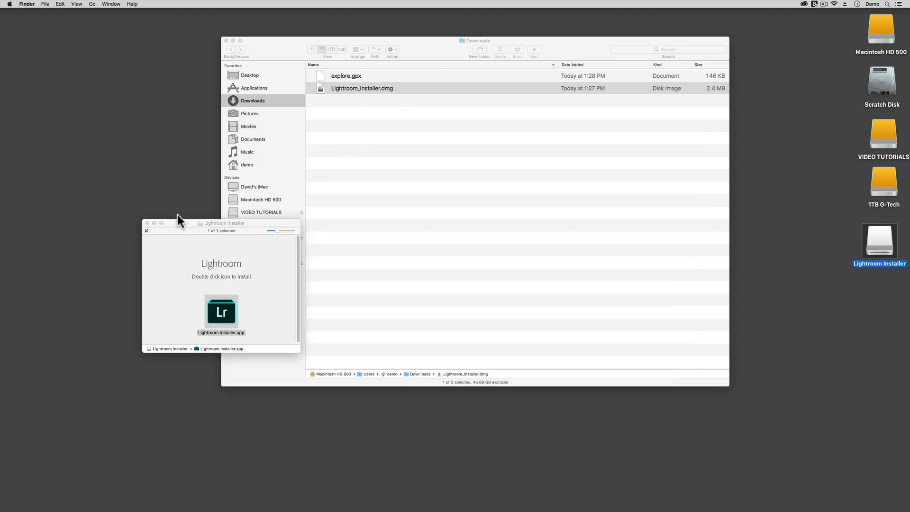
click(147, 223)
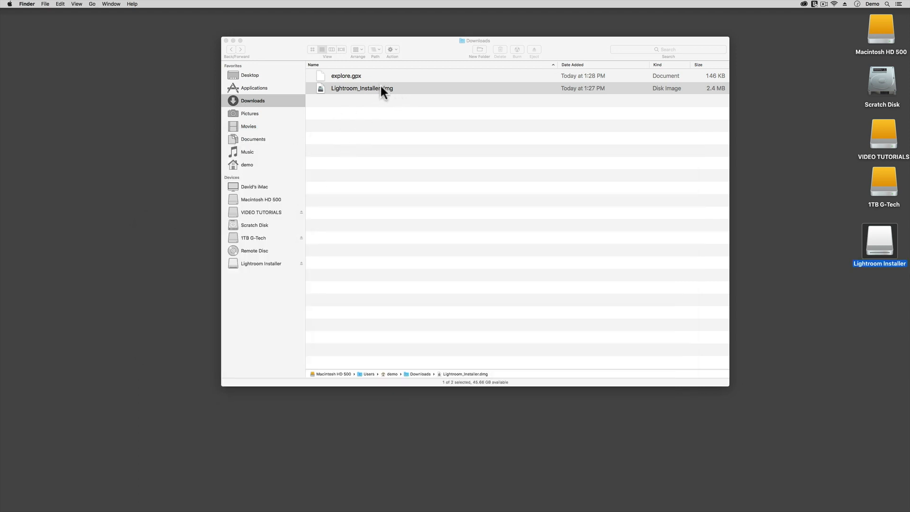
click(380, 87)
click(500, 49)
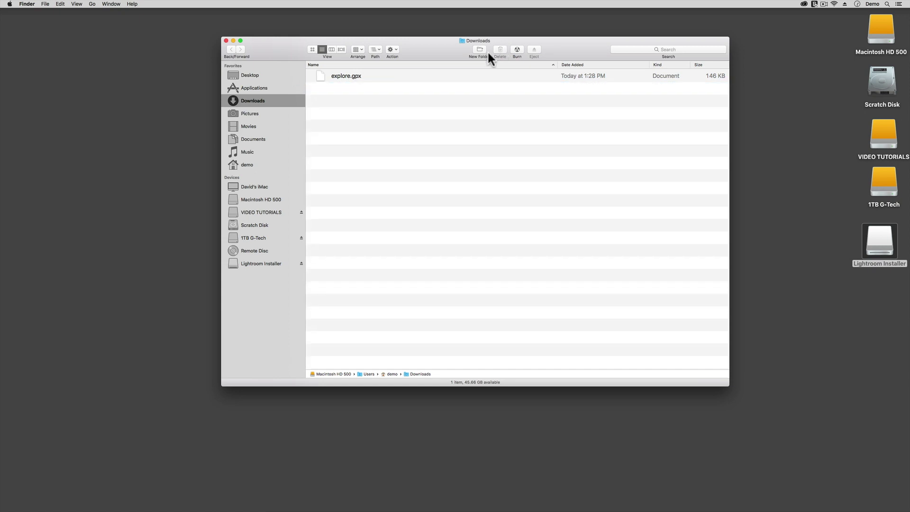
Launch Adobe Lightroom.app from Applications > Adobe Lightroom CC
click(260, 88)
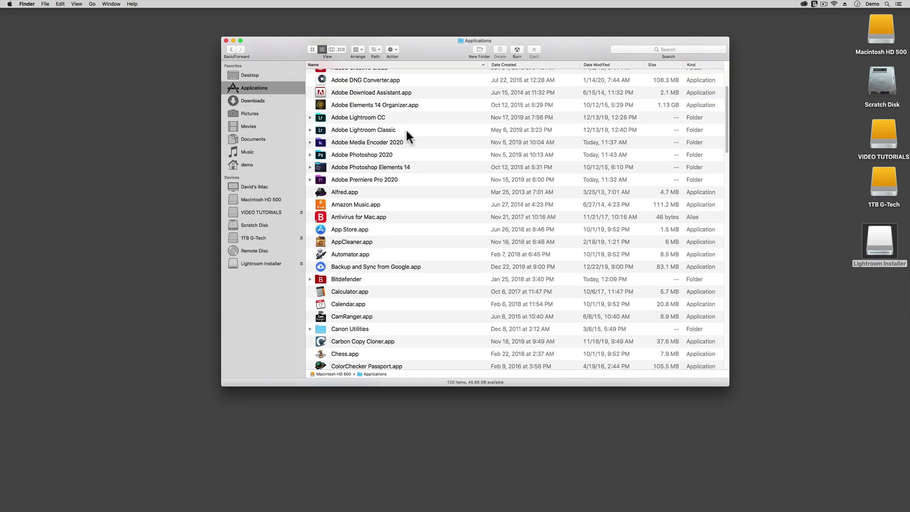
click(322, 121)
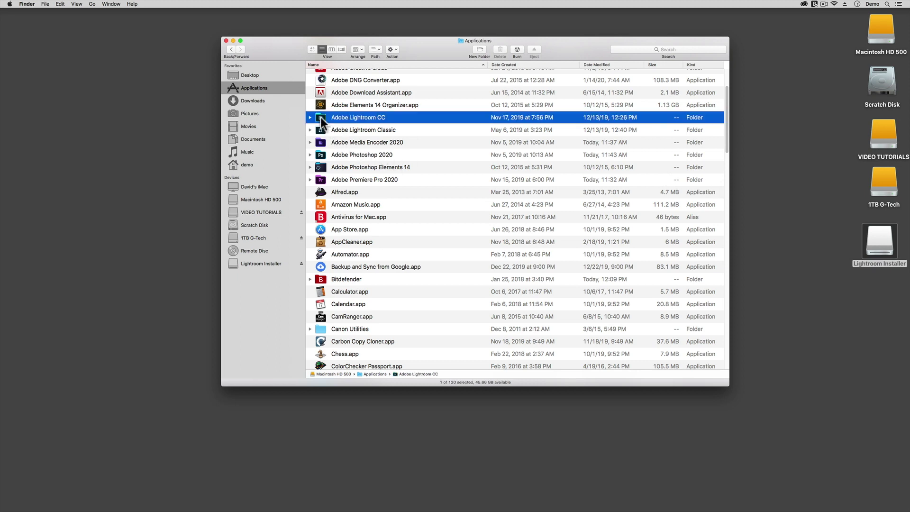
double_click(321, 119)
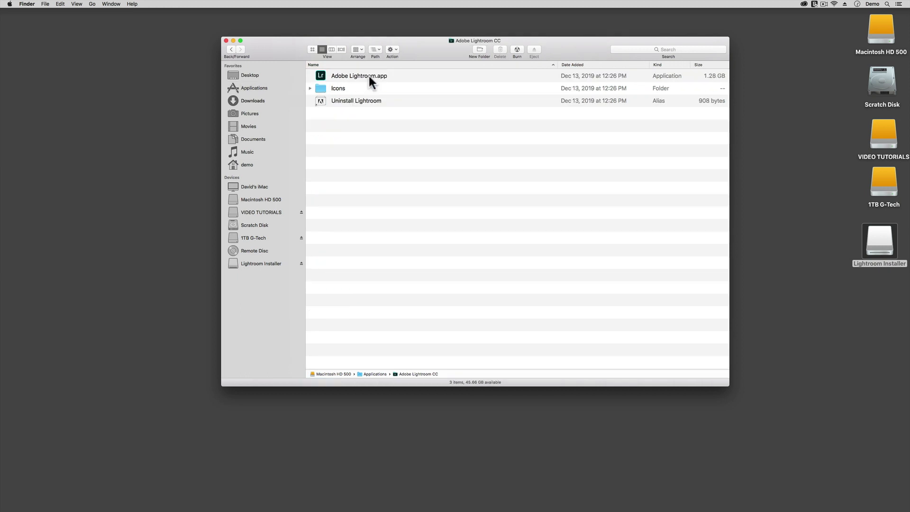
double_click(322, 76)
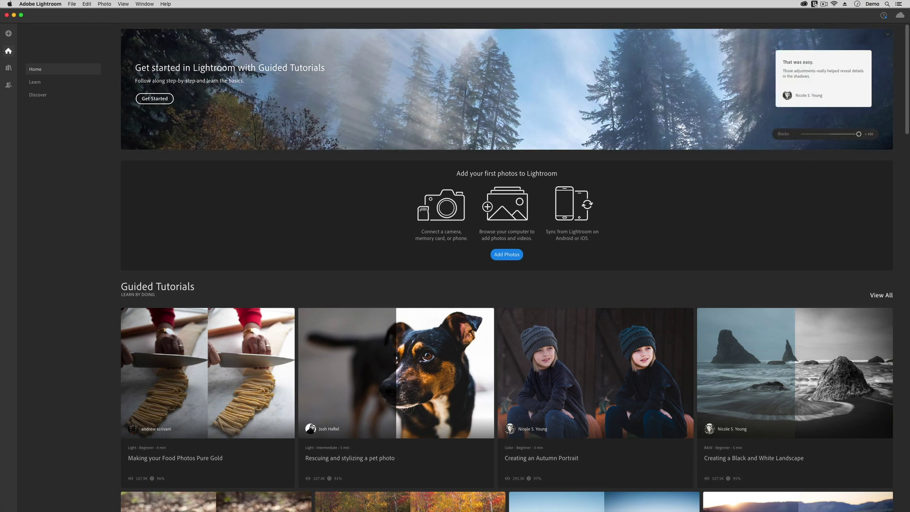
Open and cancel the Add Photos browser, switch to the All Photos library, then quit Lightroom
click(10, 38)
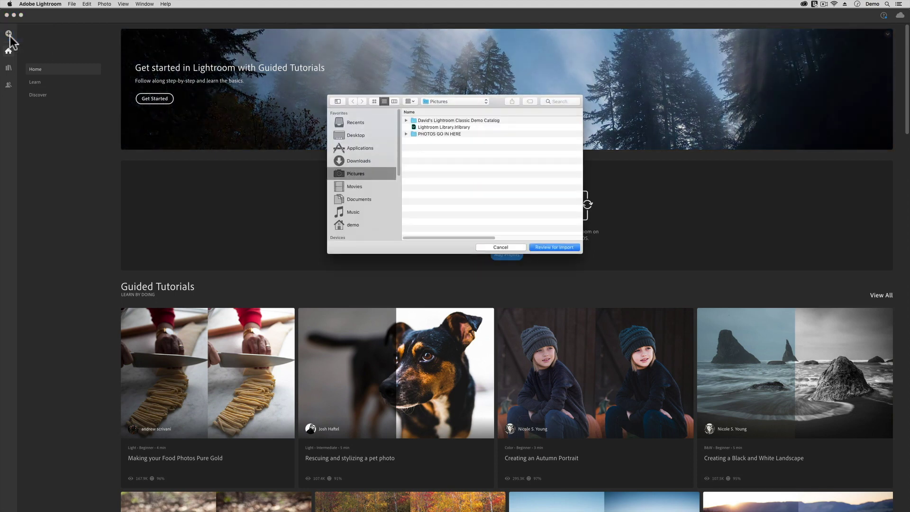
click(513, 248)
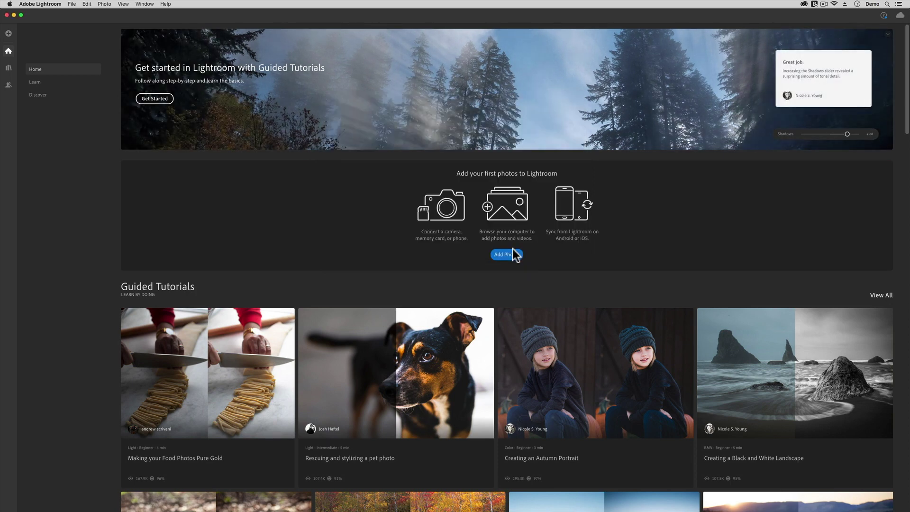
click(8, 68)
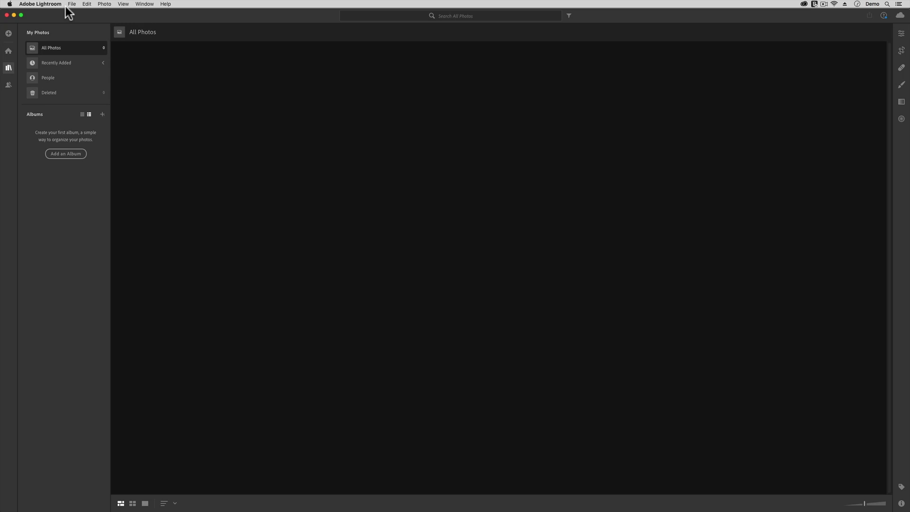
click(49, 4)
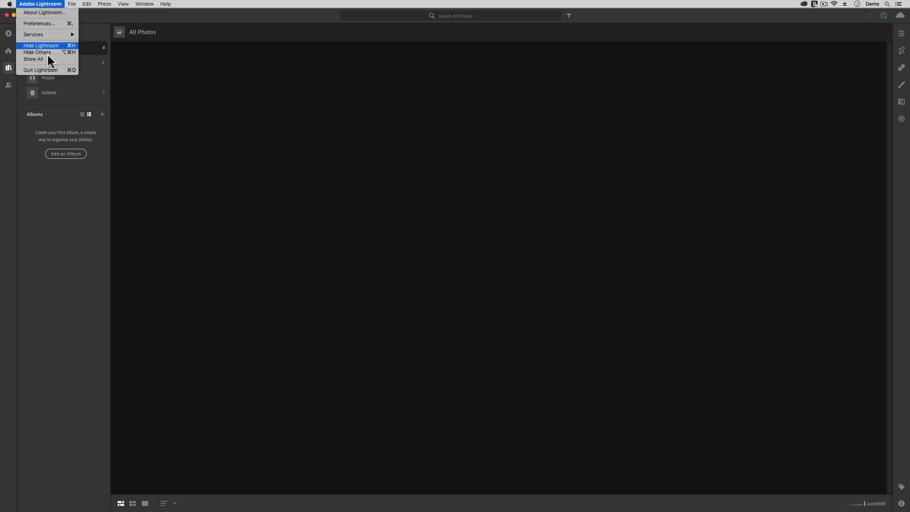
click(49, 70)
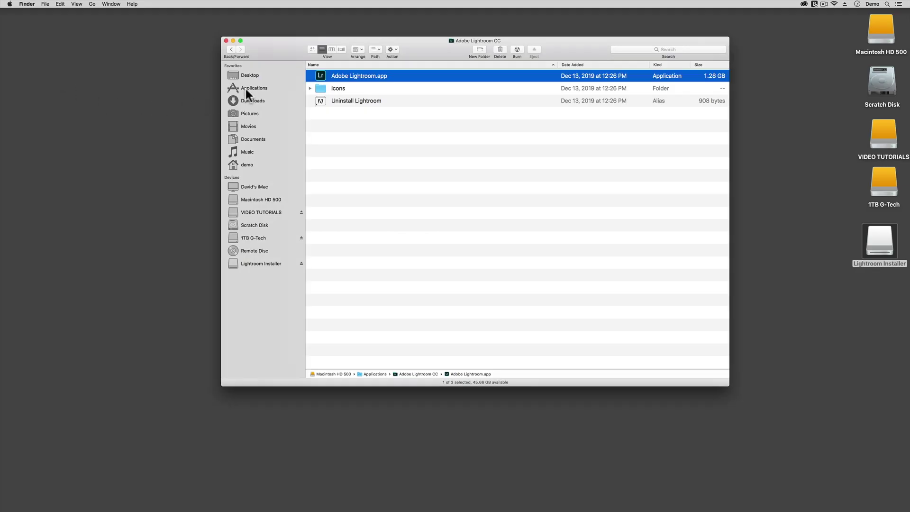
Pin Adobe Lightroom.app from Applications > Adobe Lightroom CC to the Dock
click(246, 89)
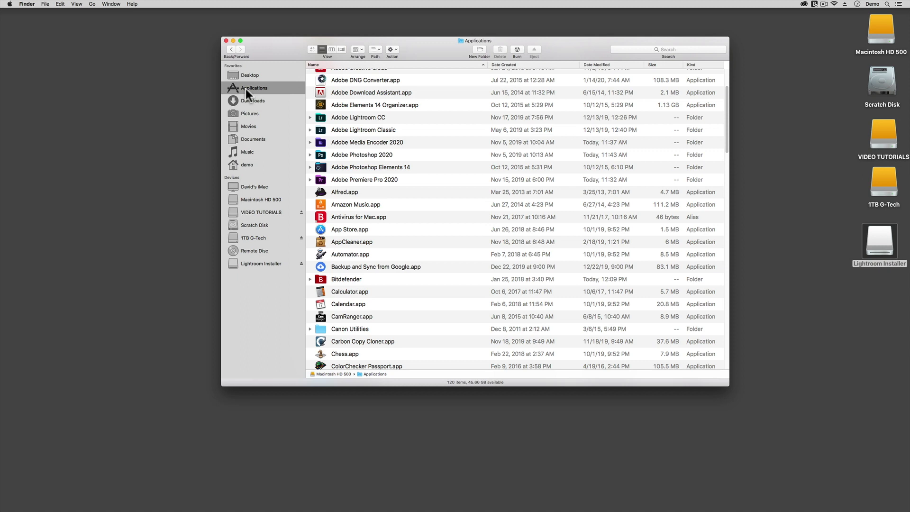
double_click(322, 121)
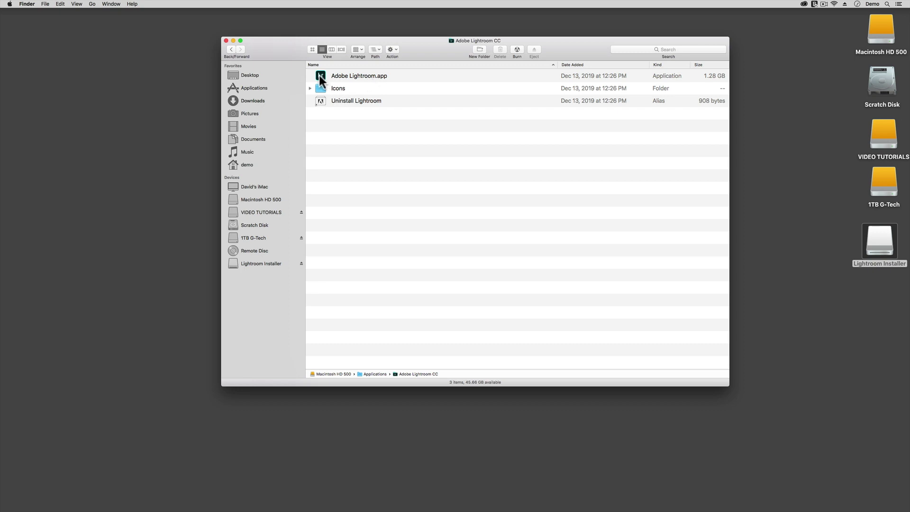
drag(320, 76, 453, 507)
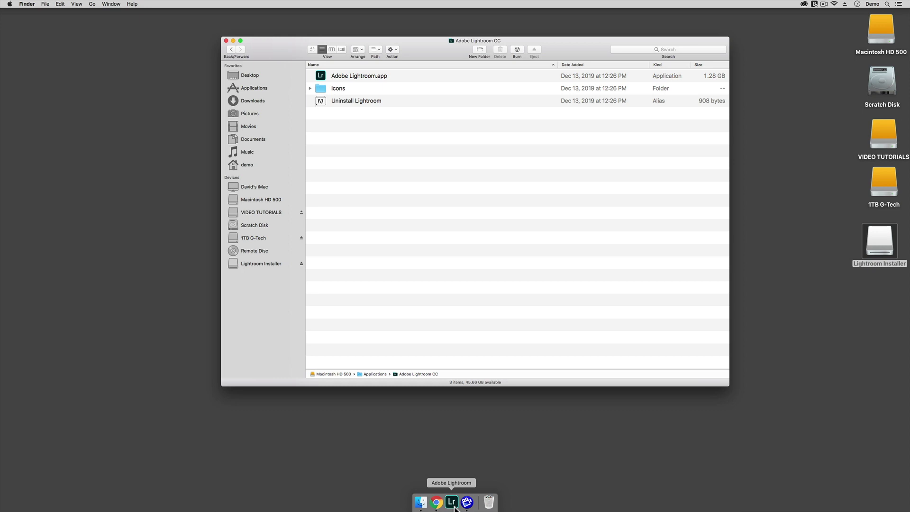
Test-launch Lightroom from its Dock icon, quit it, and open Get Info for Adobe Lightroom.app
click(453, 503)
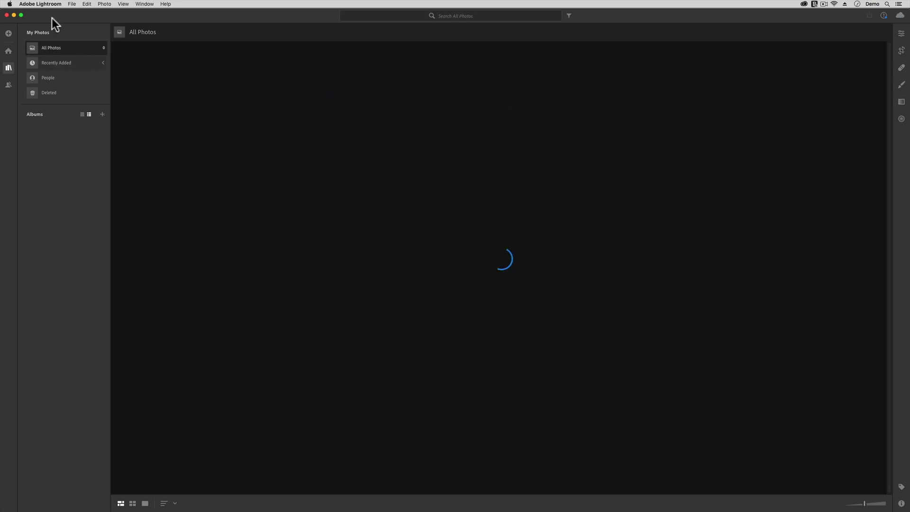
click(48, 3)
click(64, 67)
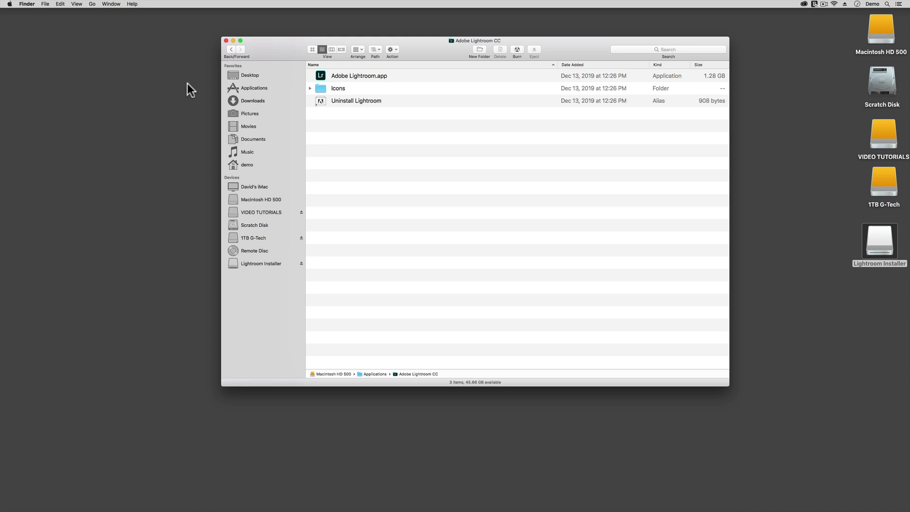
right_click(339, 77)
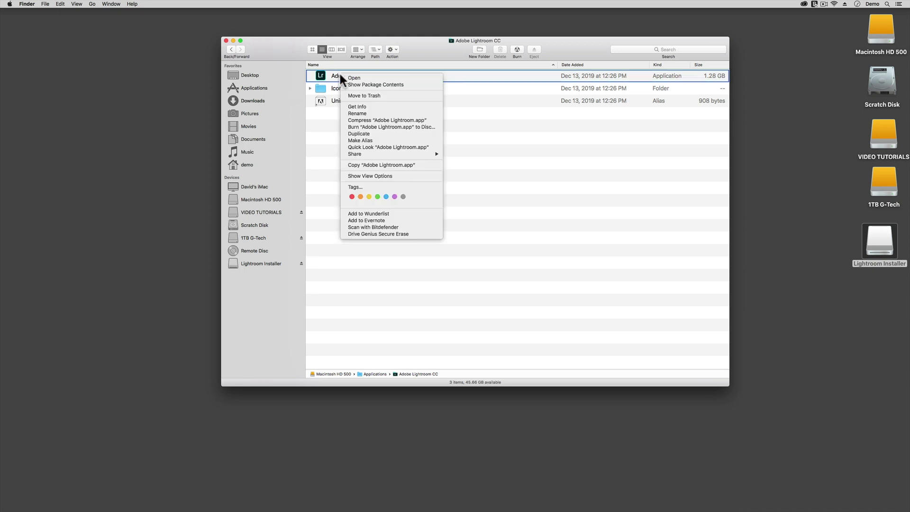
click(378, 107)
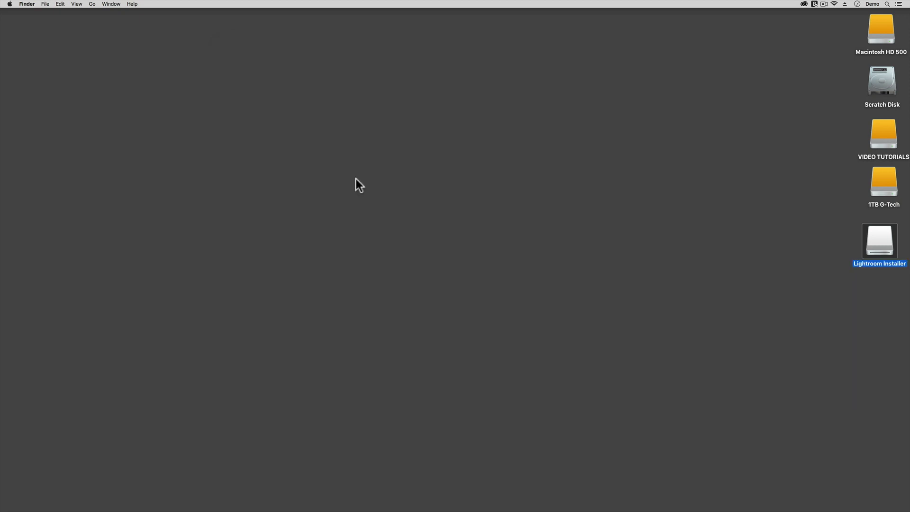